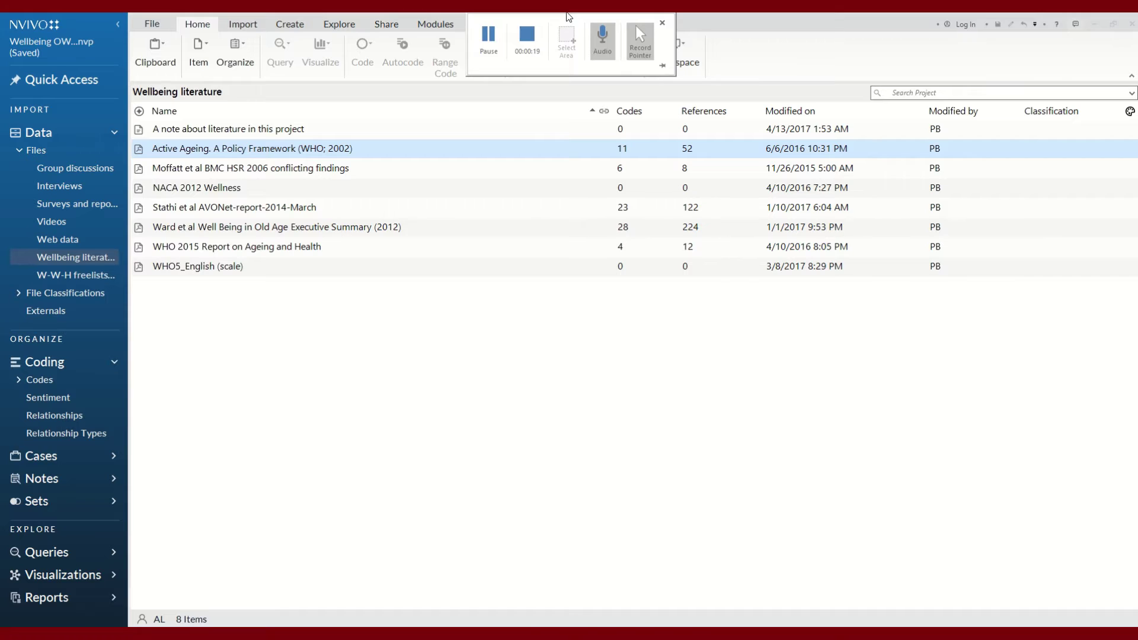
Step: Start a new Text Search Query from the Explore tab
click(344, 27)
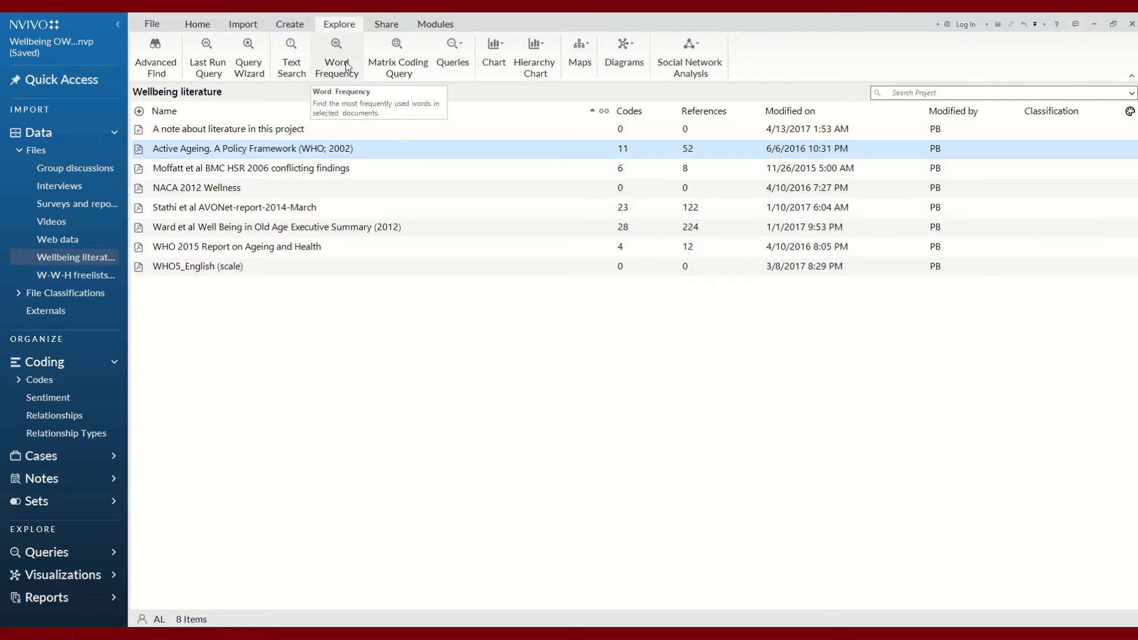
click(287, 66)
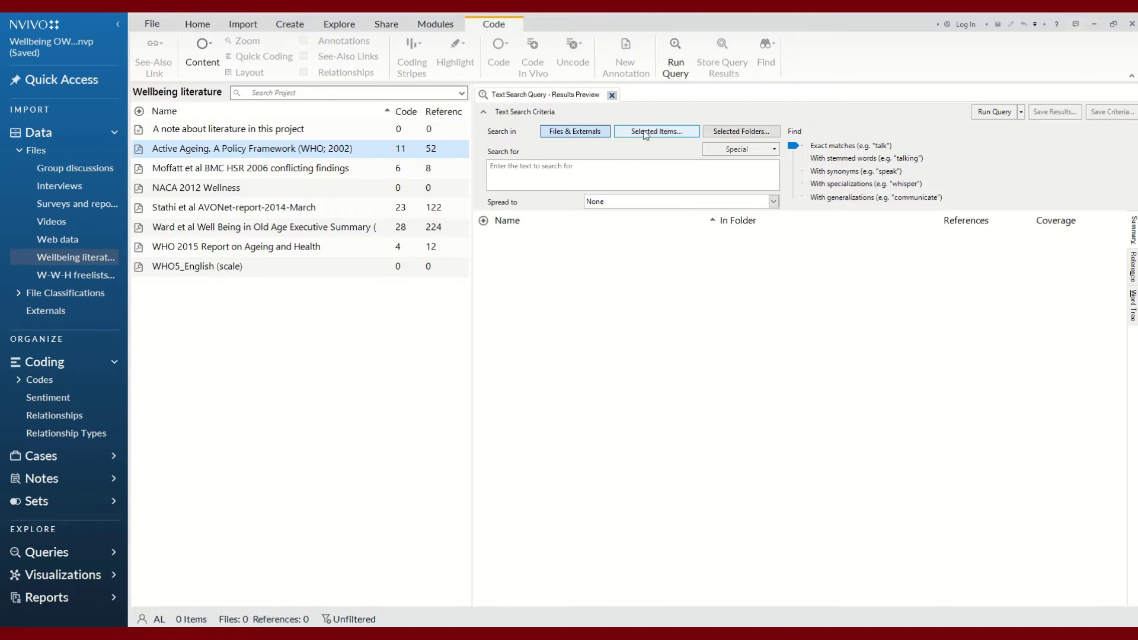
Step: Restrict the text search to the Wellbeing literature folder under Files using Selected Items
click(668, 132)
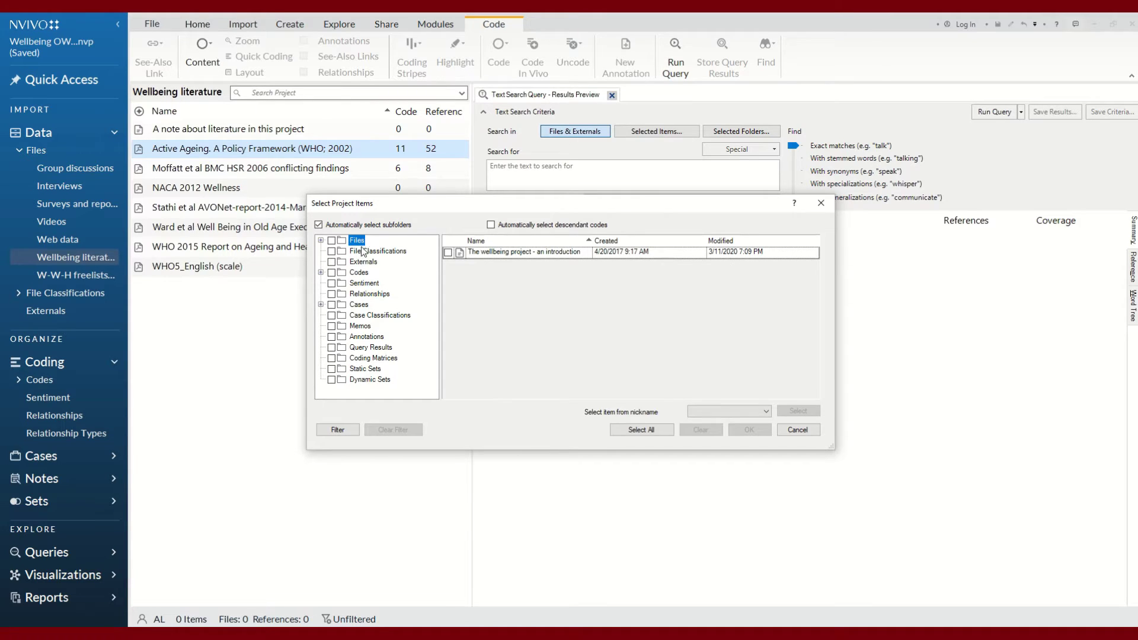
click(320, 241)
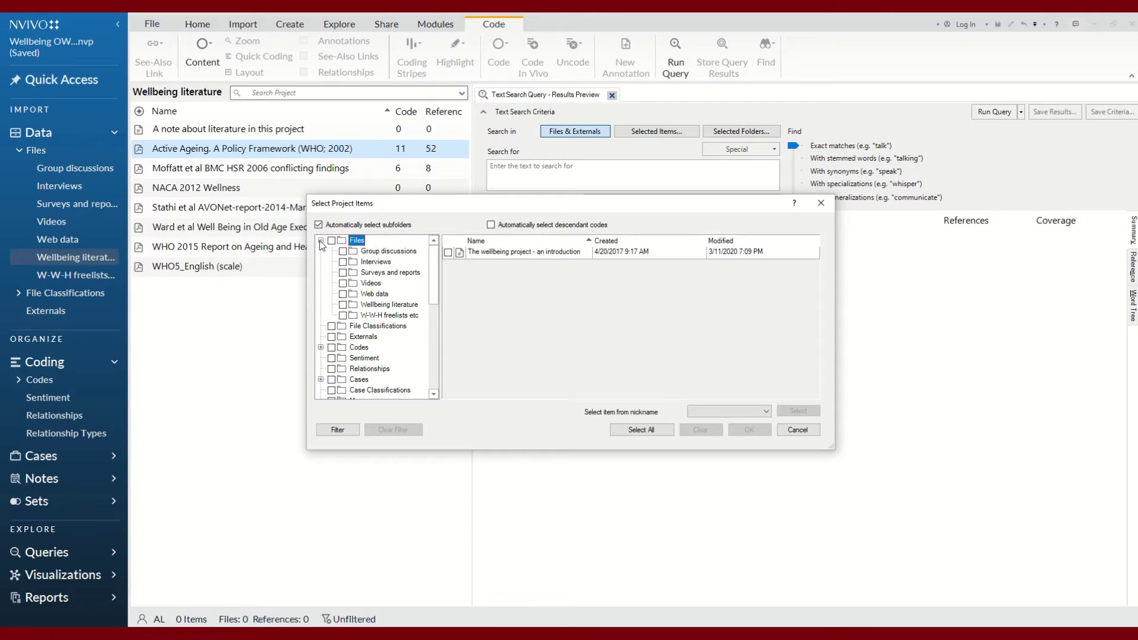
click(343, 305)
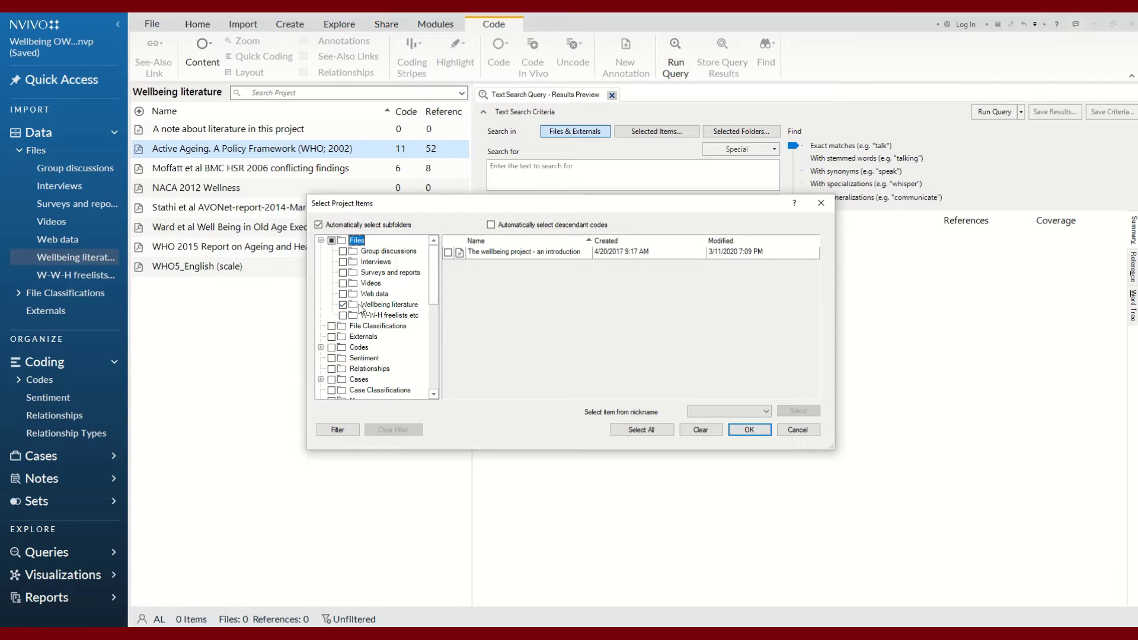
drag(433, 209, 592, 241)
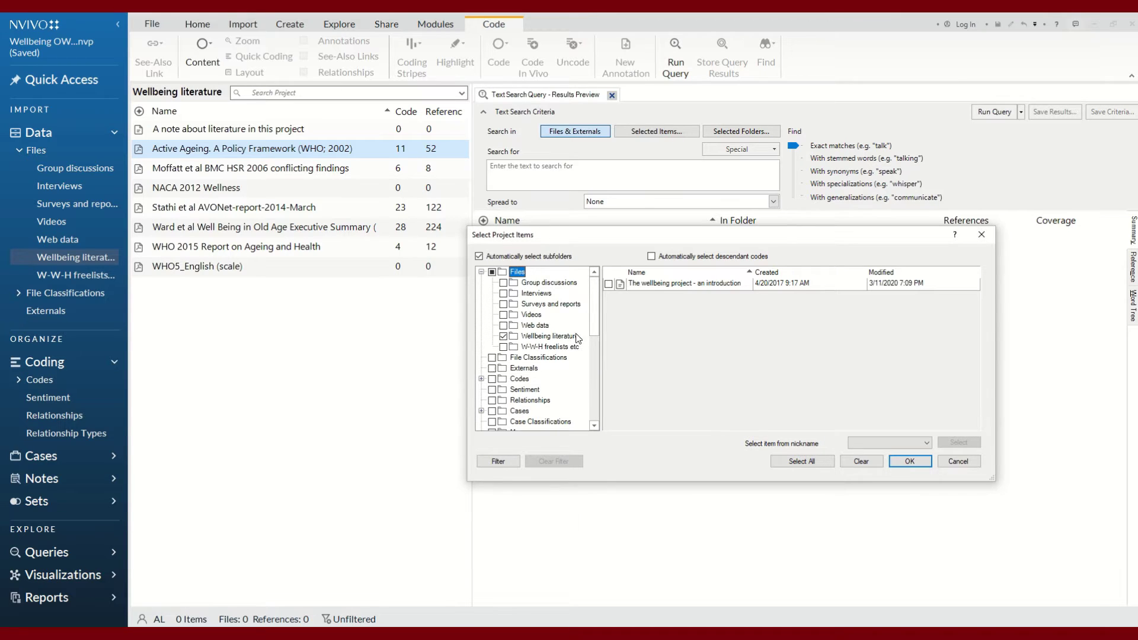
click(910, 462)
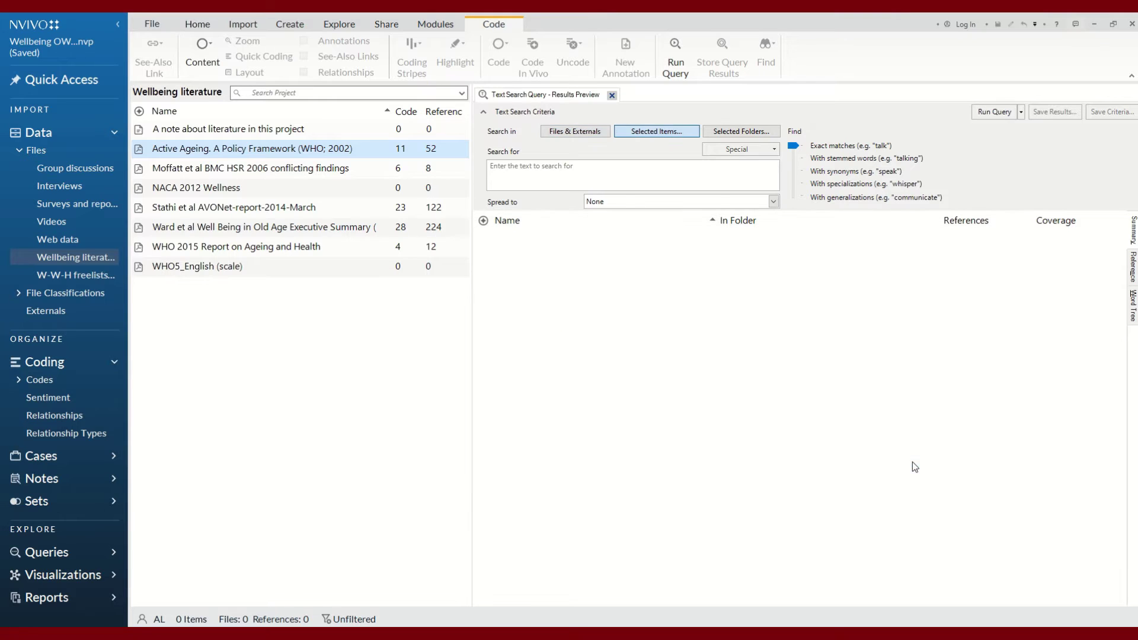
click(633, 167)
Step: Search for 'age, aging, young, old' with Exact matches and run the query
text(a)
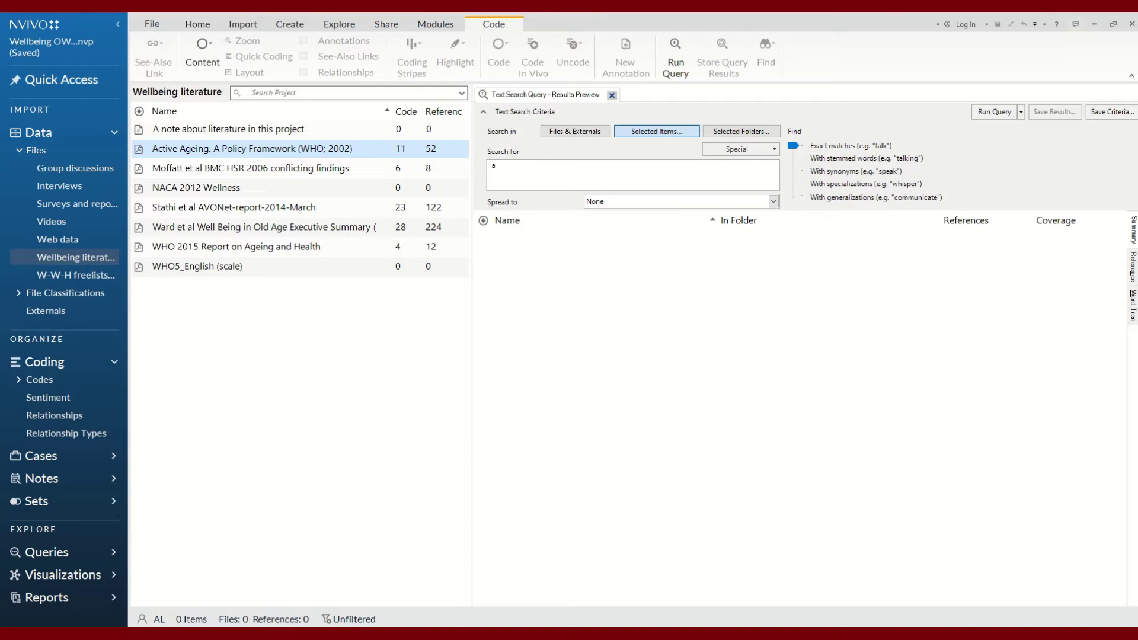
text(ge, aging, young, old)
drag(798, 150, 797, 159)
drag(796, 158, 797, 149)
click(1004, 114)
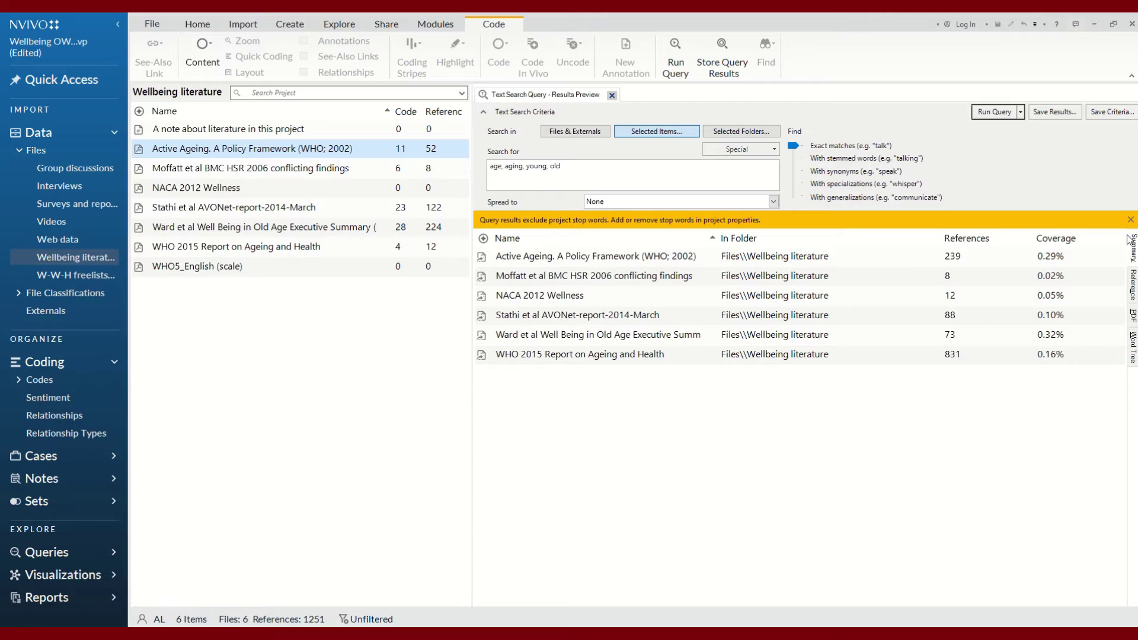
Step: Show the matched reference passages and scroll through them
click(1133, 286)
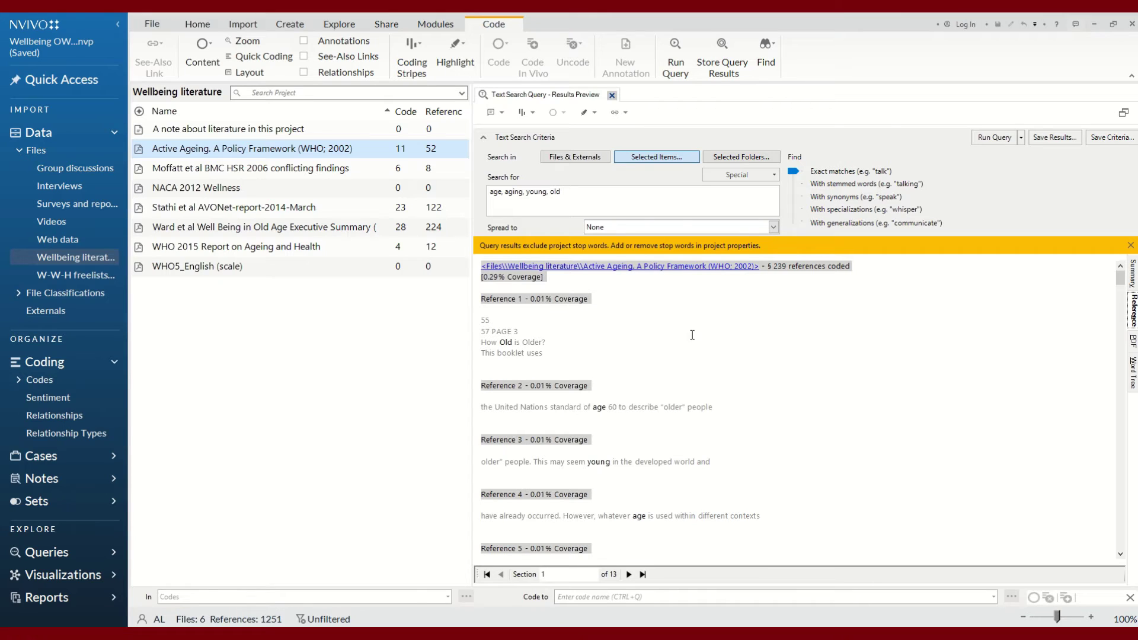
scroll(694, 332, down, 3)
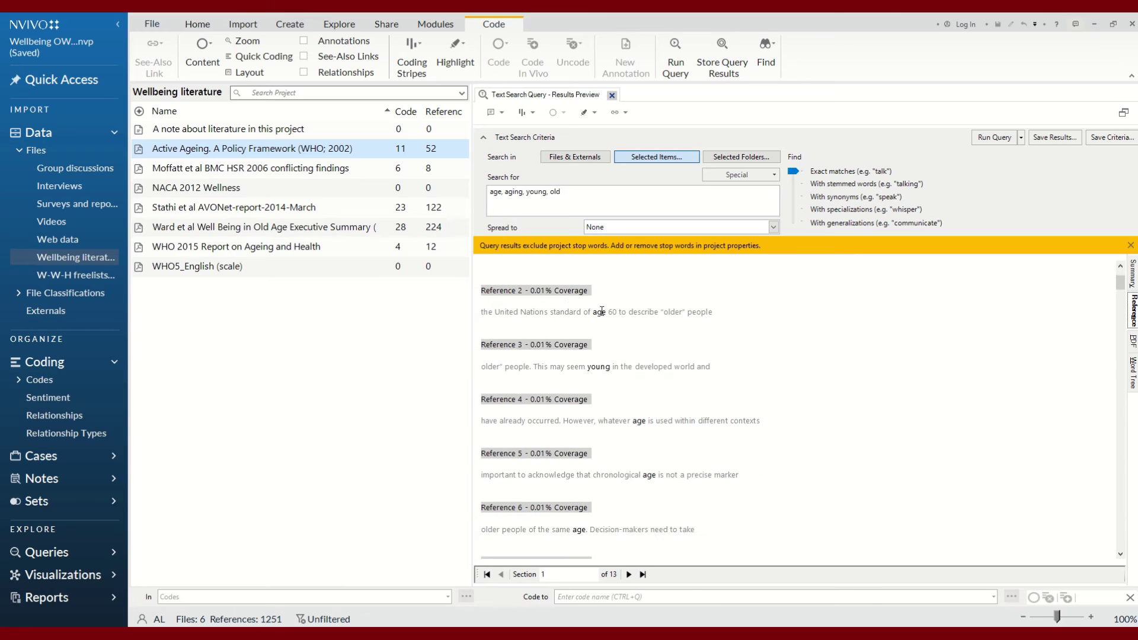
scroll(655, 324, down, 2)
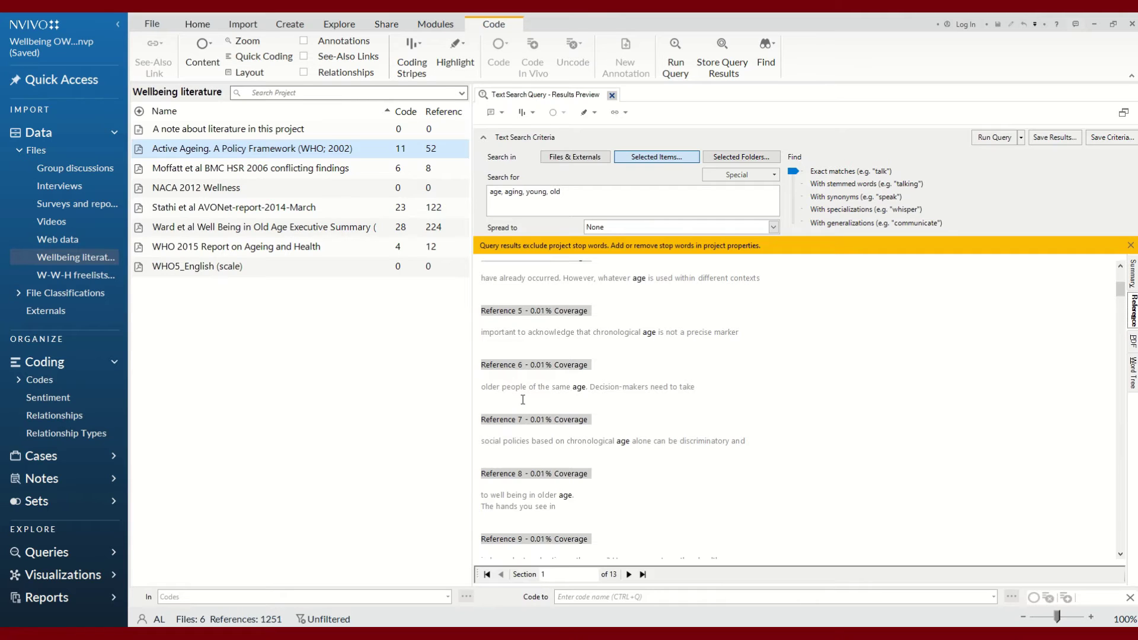
scroll(820, 432, down, 3)
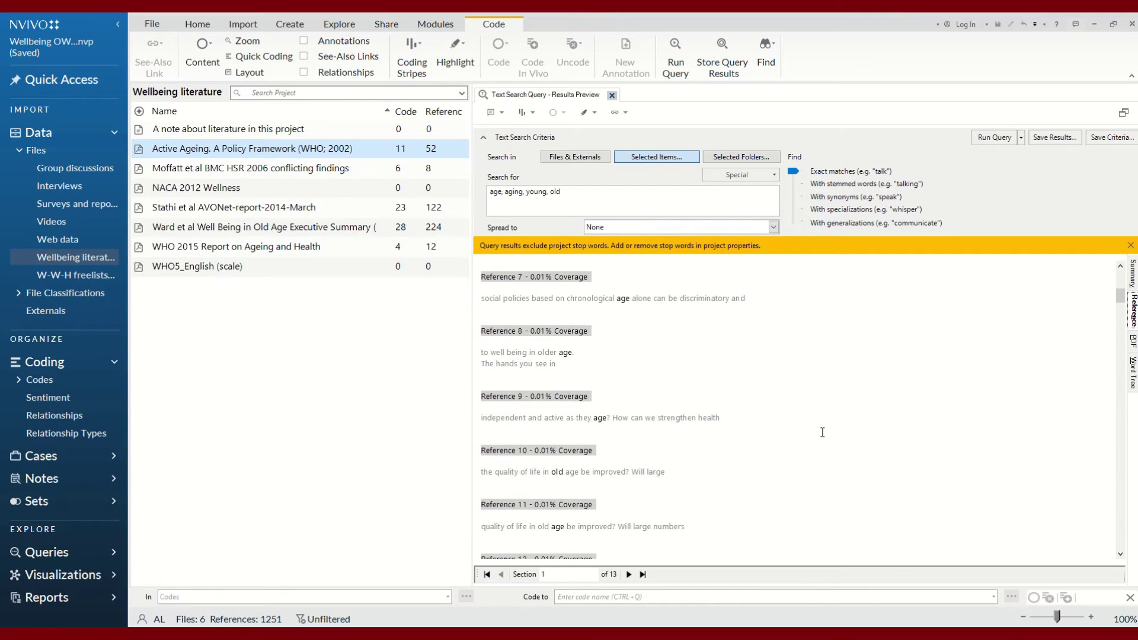
scroll(822, 432, down, 2)
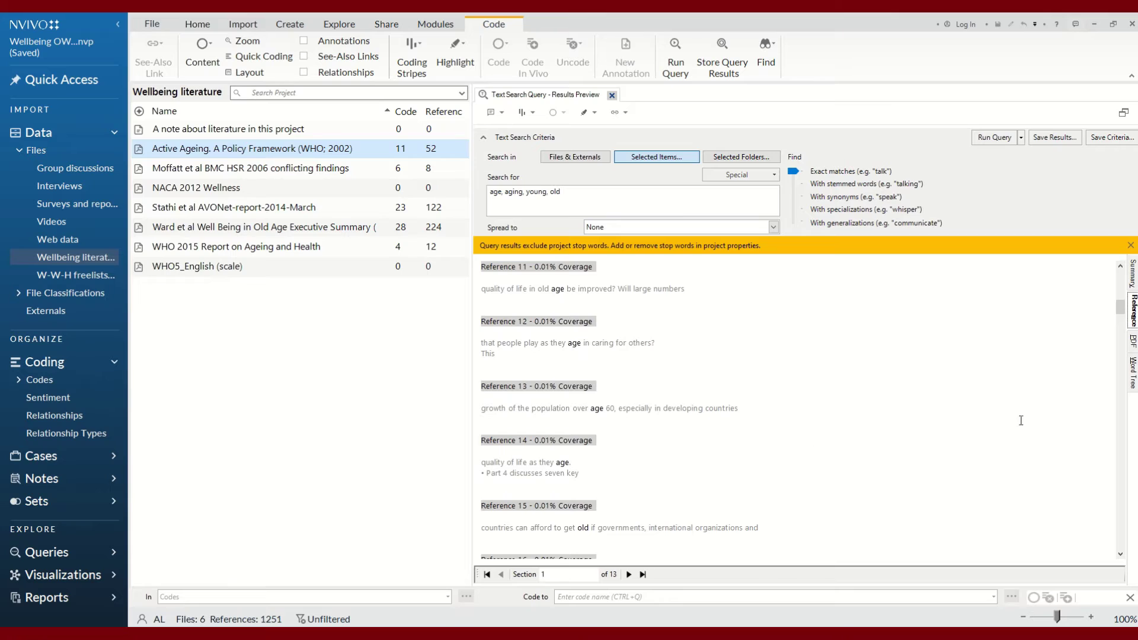
Step: Page through the PDF preview of the Active Ageing hits, then show the word tree
click(1134, 342)
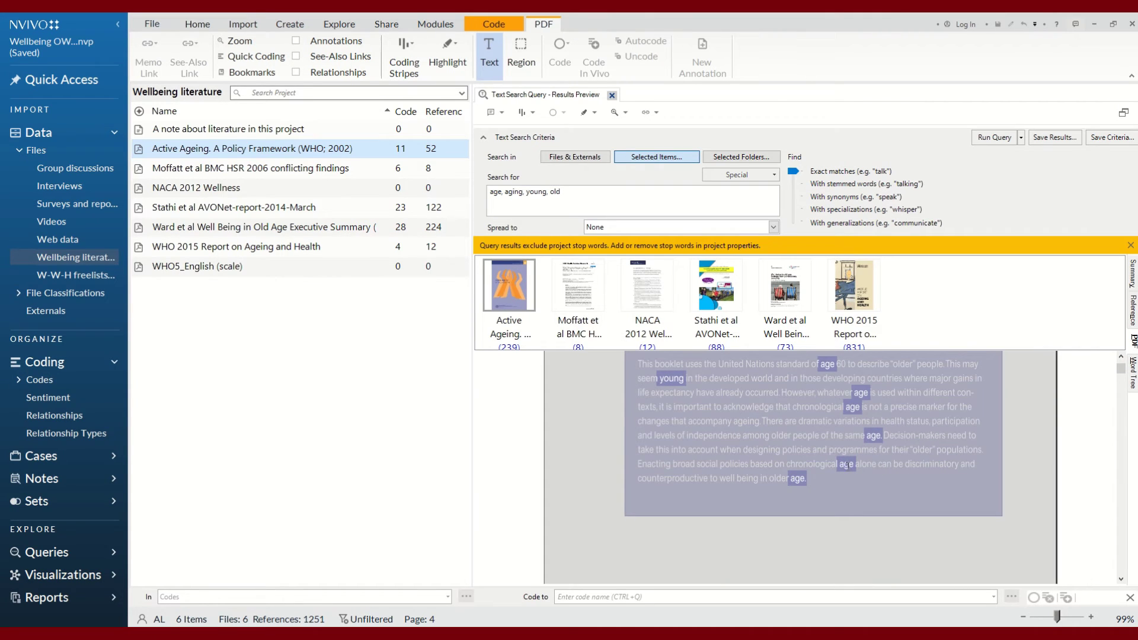
scroll(798, 489, down, 10)
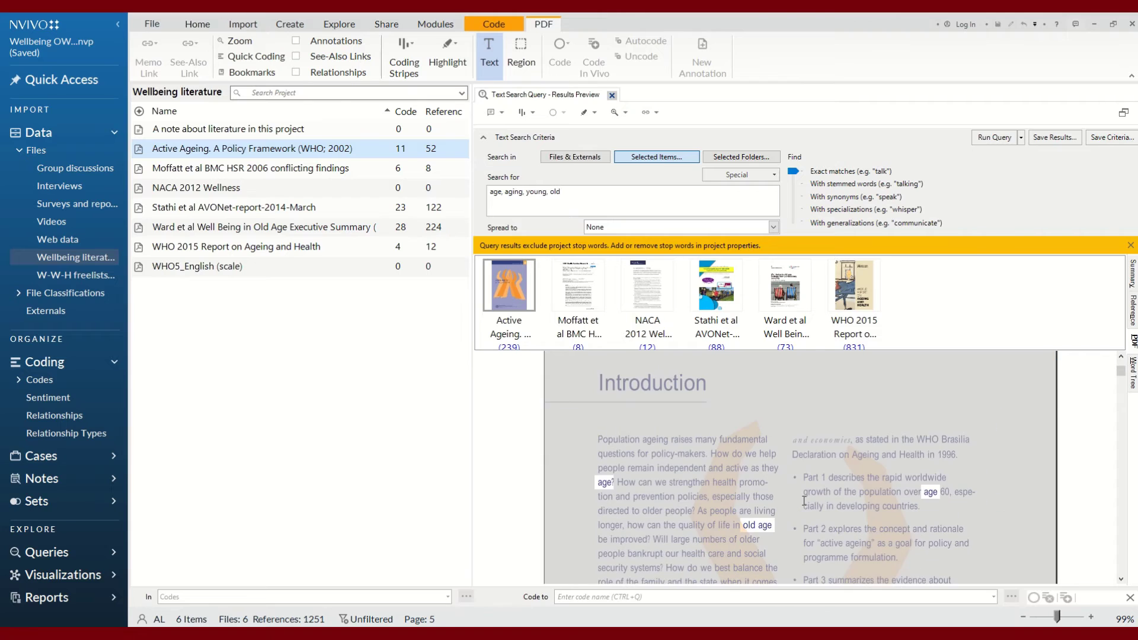
scroll(804, 501, down, 10)
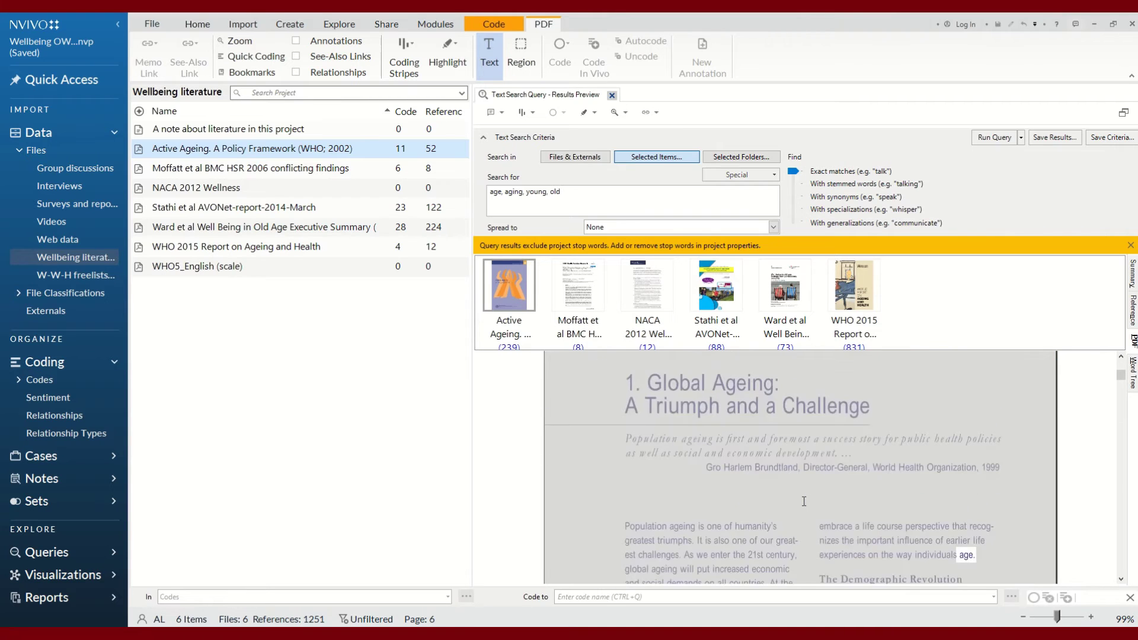
scroll(804, 502, down, 3)
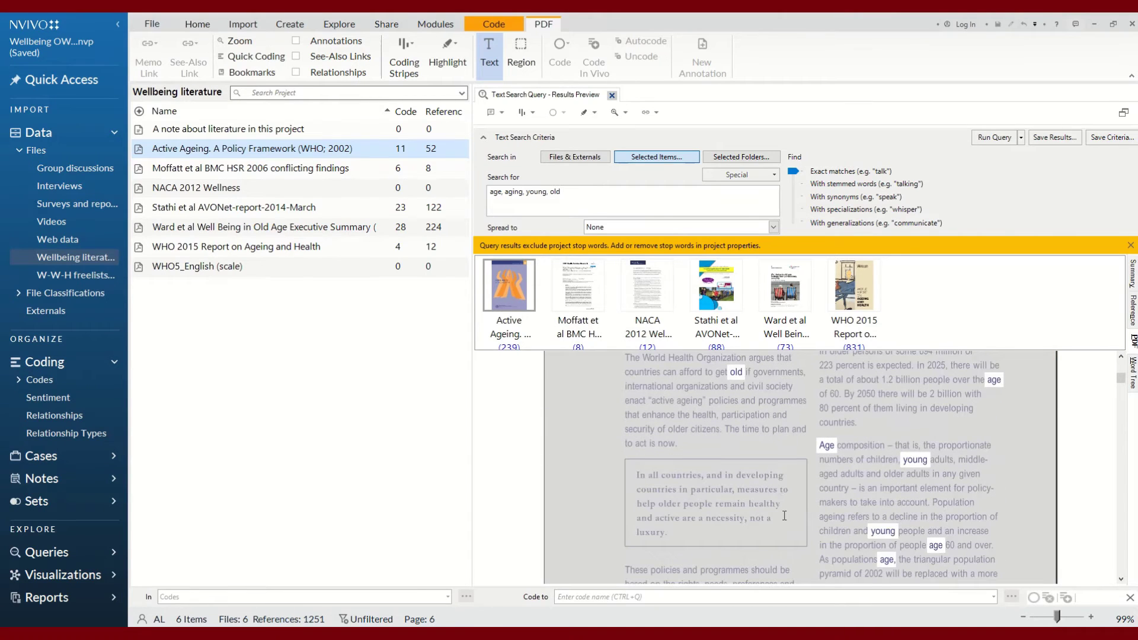
click(1133, 374)
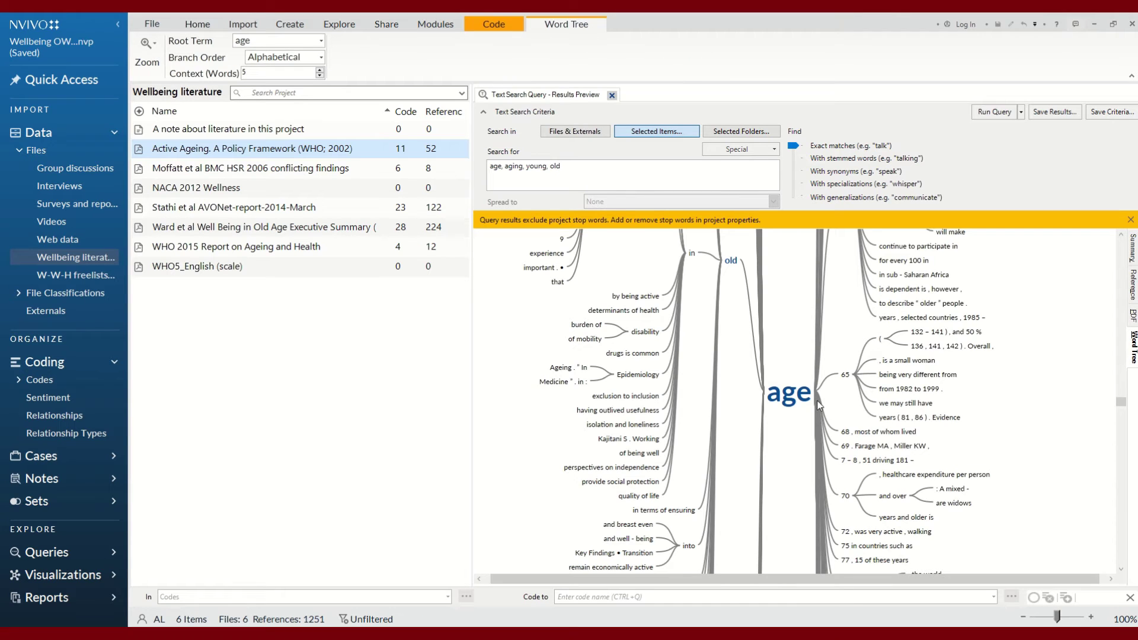
scroll(810, 422, up, 2)
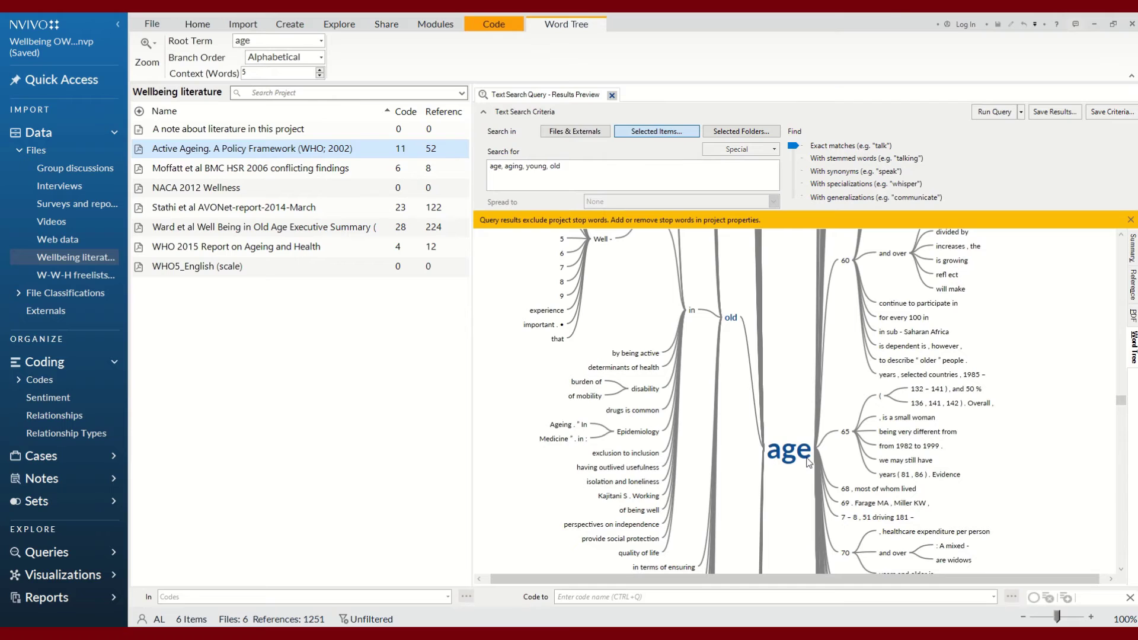
scroll(808, 462, up, 1)
scroll(810, 462, up, 4)
scroll(820, 472, up, 11)
scroll(821, 473, up, 10)
scroll(823, 452, up, 4)
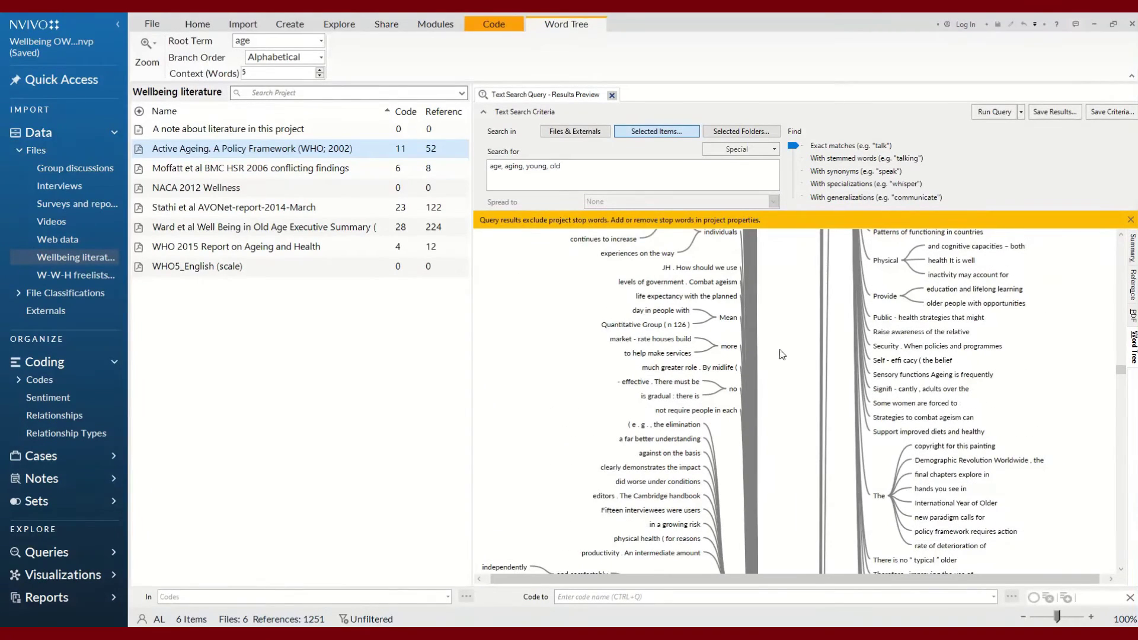
scroll(880, 422, down, 3)
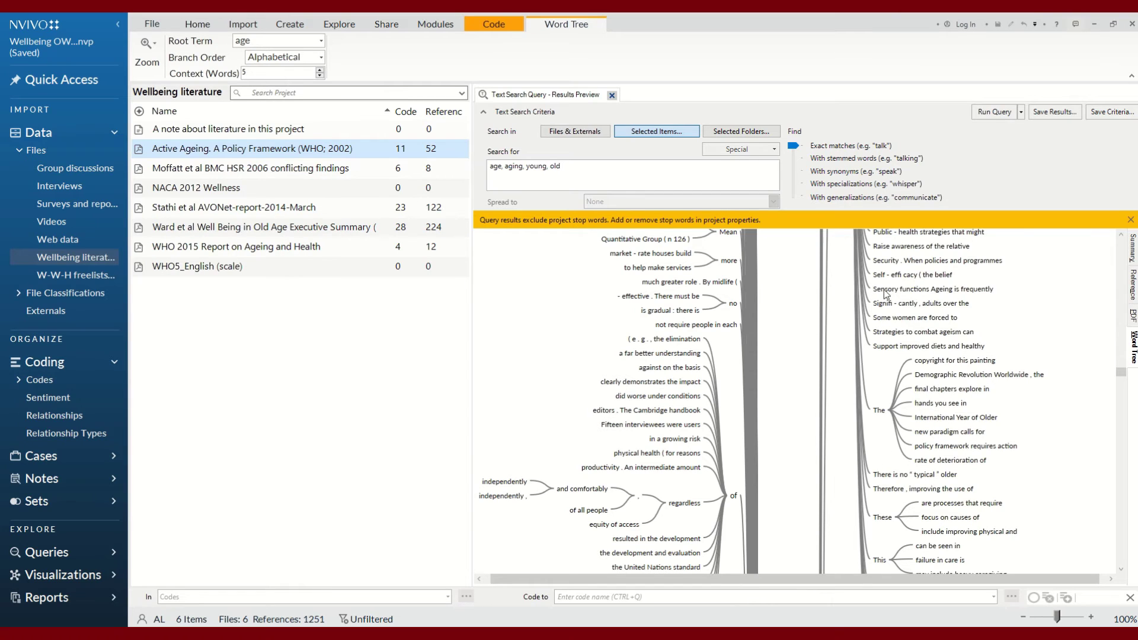
Step: Close the text search preview and start a new Word Frequency Query
click(611, 95)
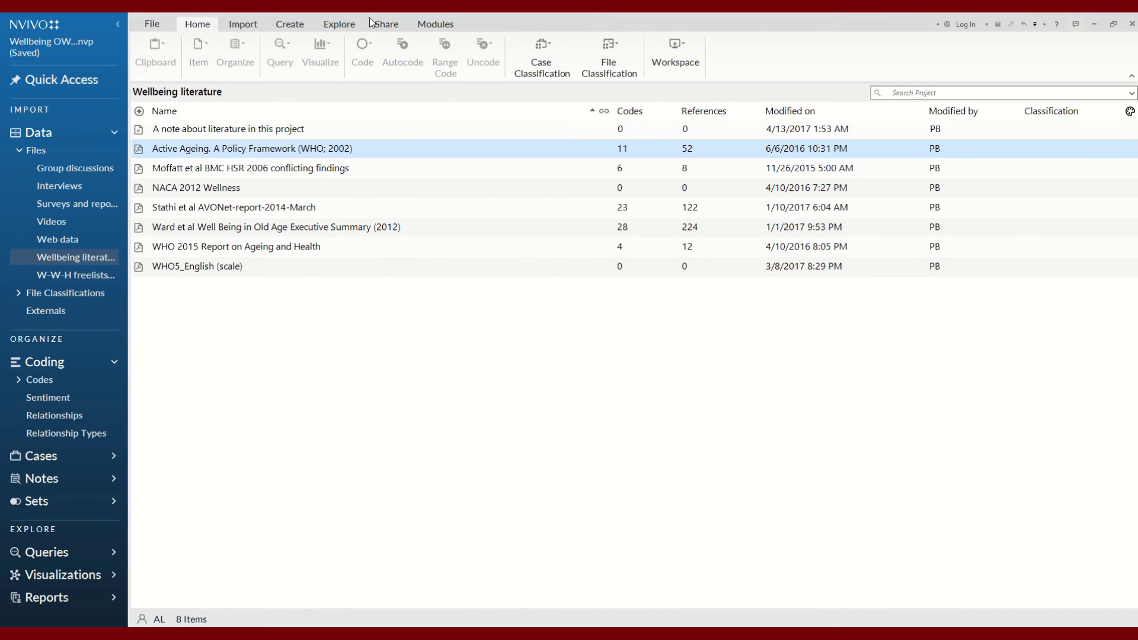
click(343, 23)
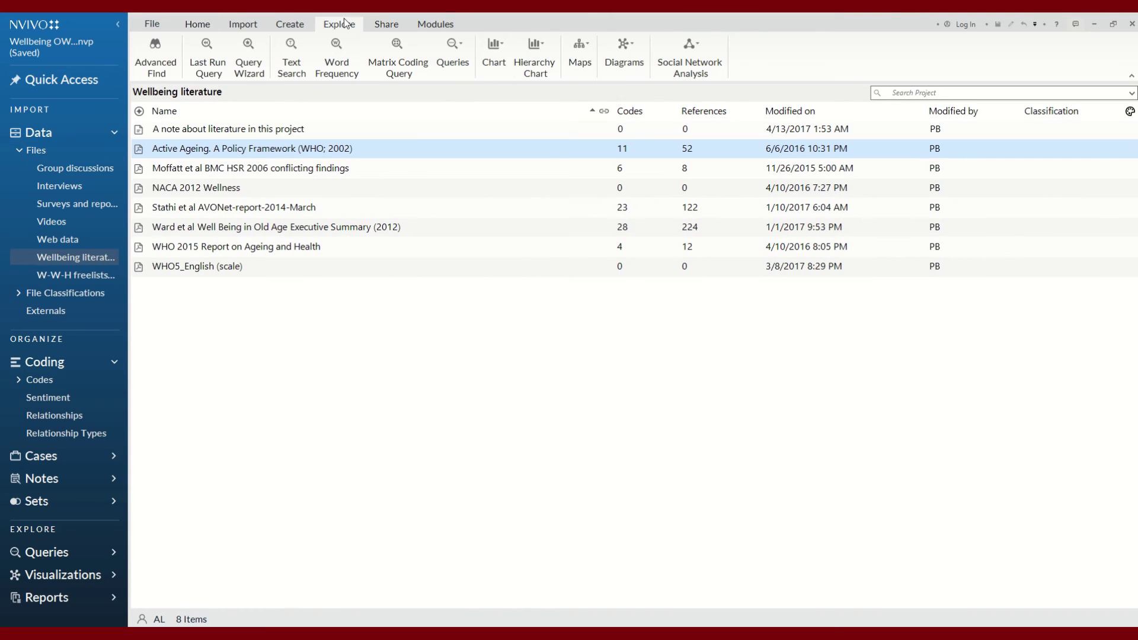
click(343, 65)
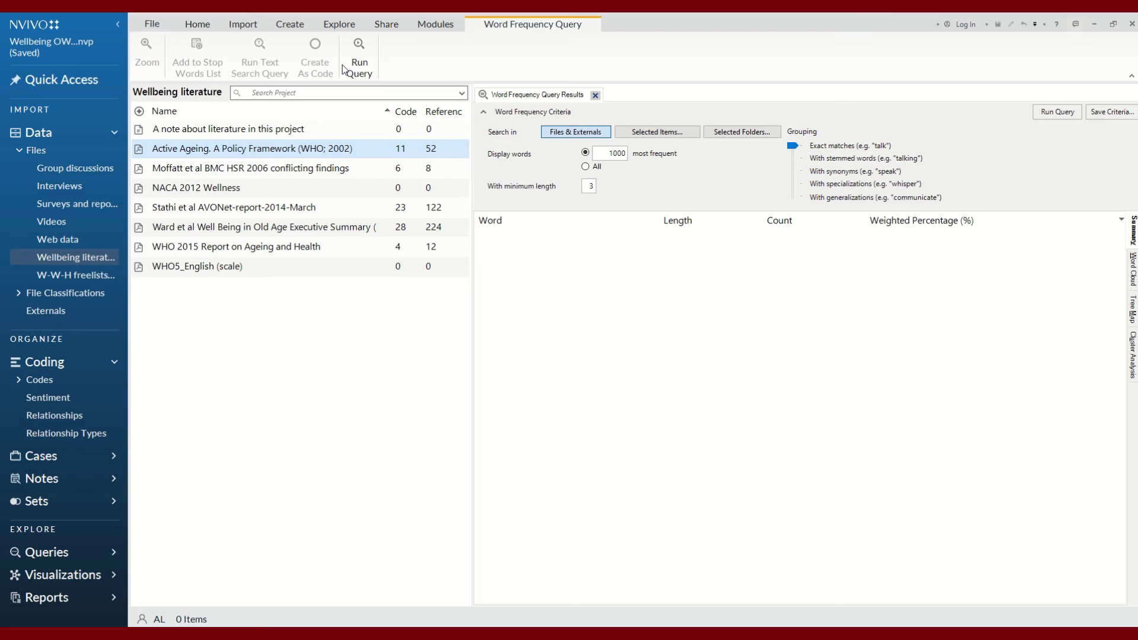
Step: Set the query to display the 20 most frequent words with minimum length 4
click(620, 154)
key(BackSpace)
key(BackSpace)
key(BackSpace)
key(BackSpace)
text(20)
click(591, 187)
text(4)
Step: Limit the word frequency query to the Wellbeing literature folder and run it
click(665, 135)
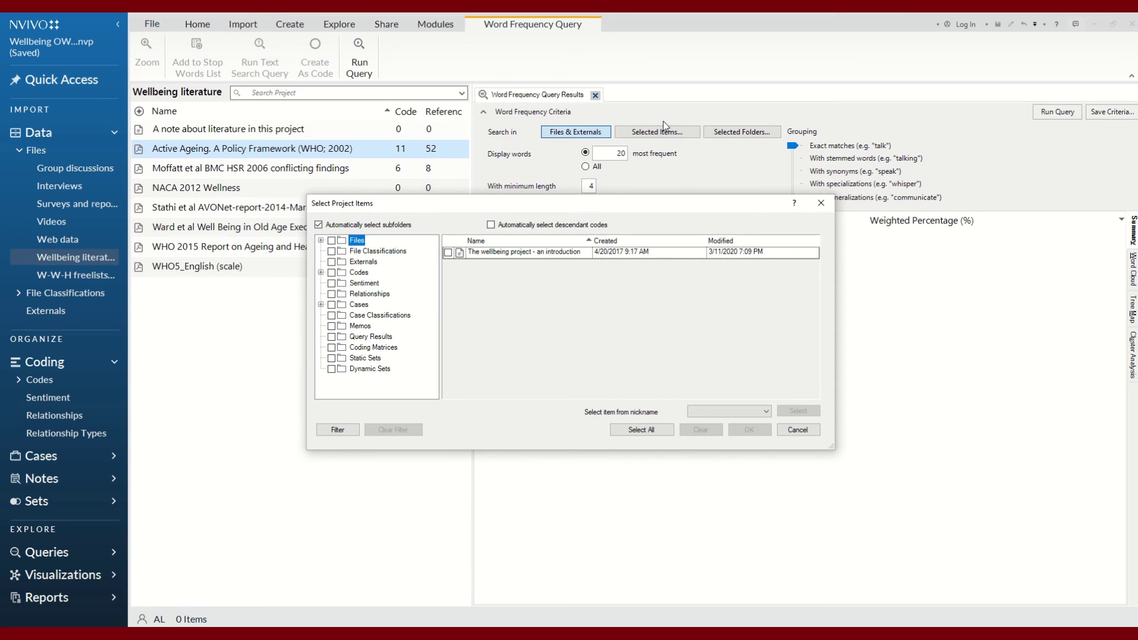
click(321, 240)
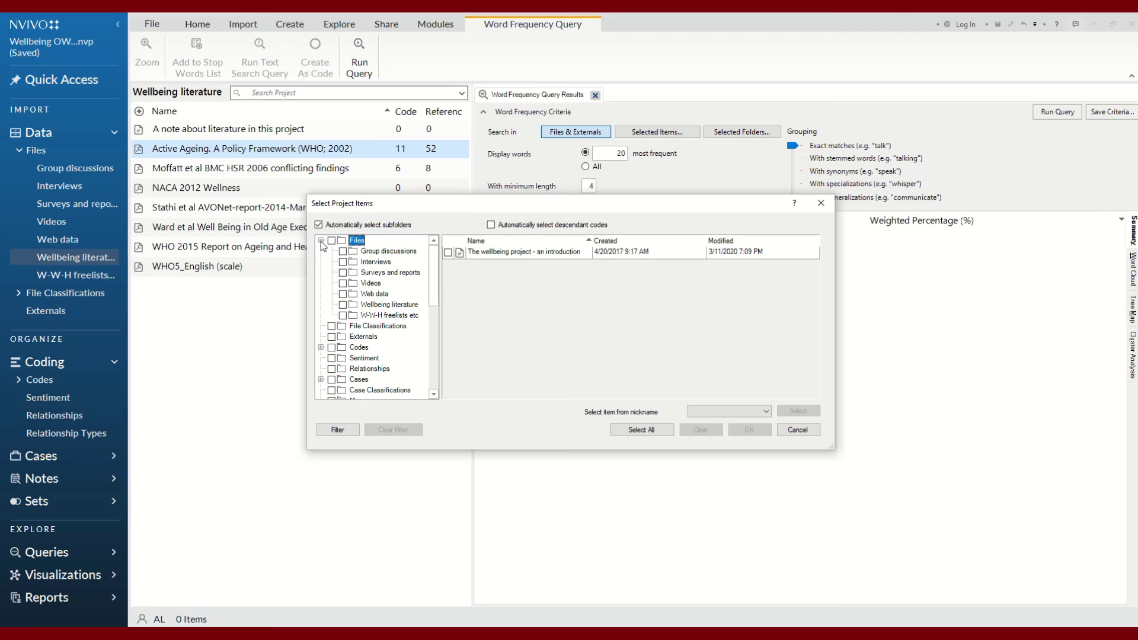
click(343, 305)
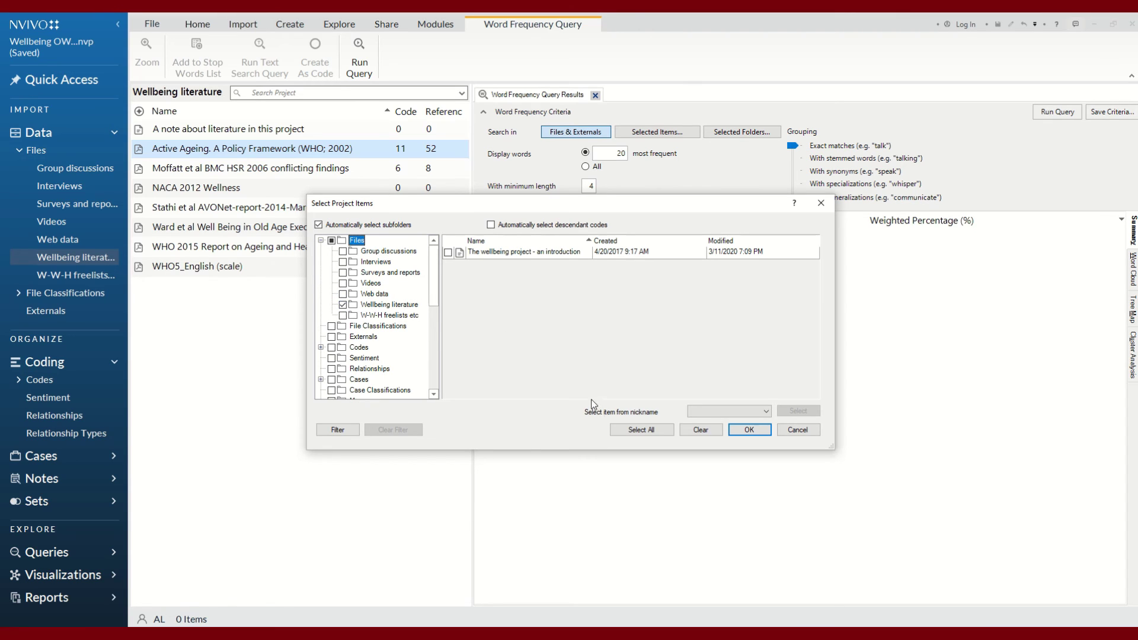
click(748, 431)
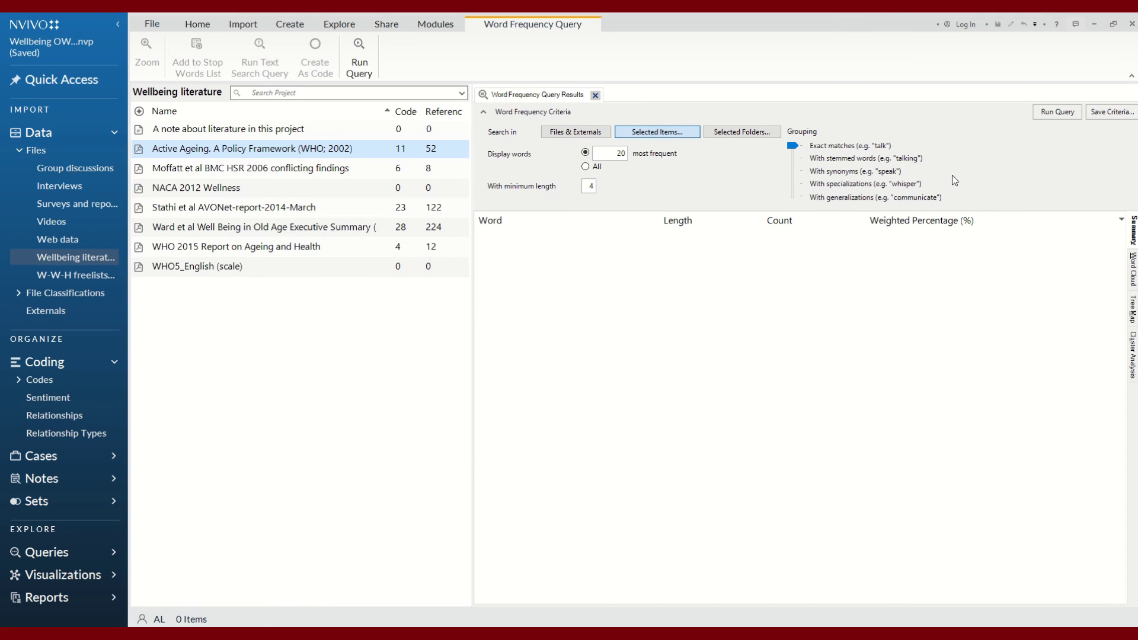
click(1061, 115)
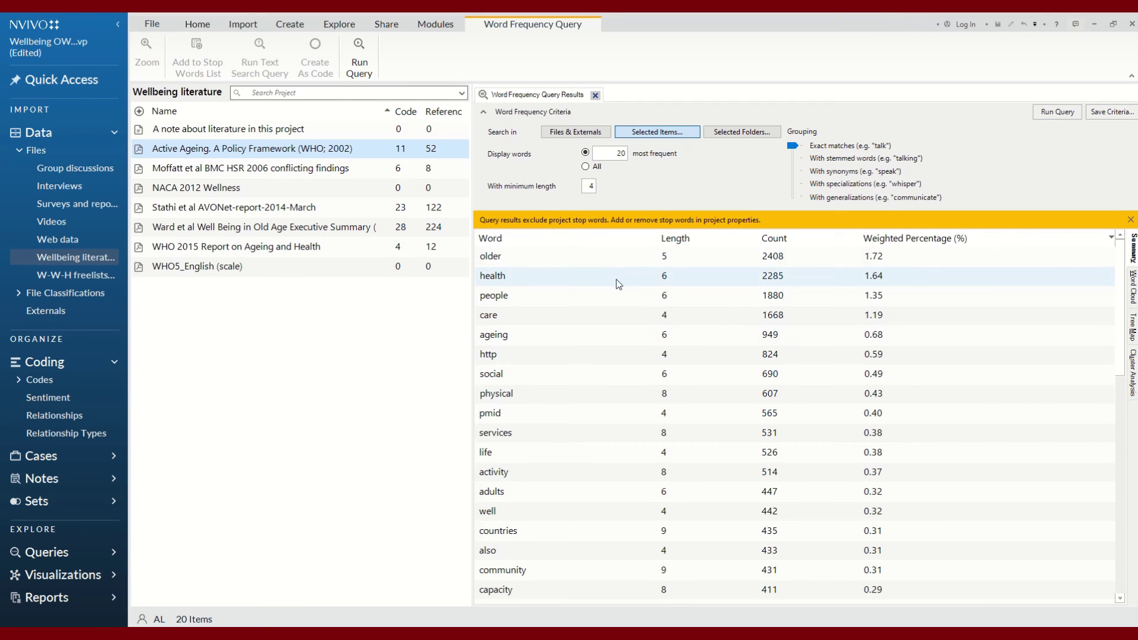
scroll(614, 284, down, 4)
scroll(621, 330, up, 4)
Step: View the word frequency results as a word cloud, then as a tree map
click(1133, 289)
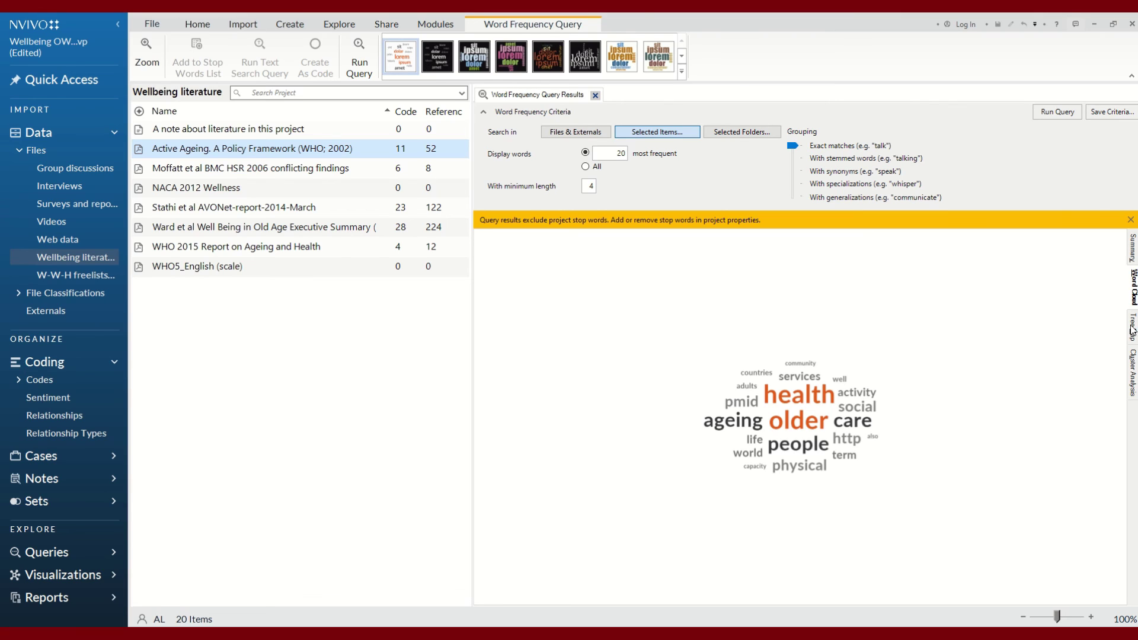
click(1132, 329)
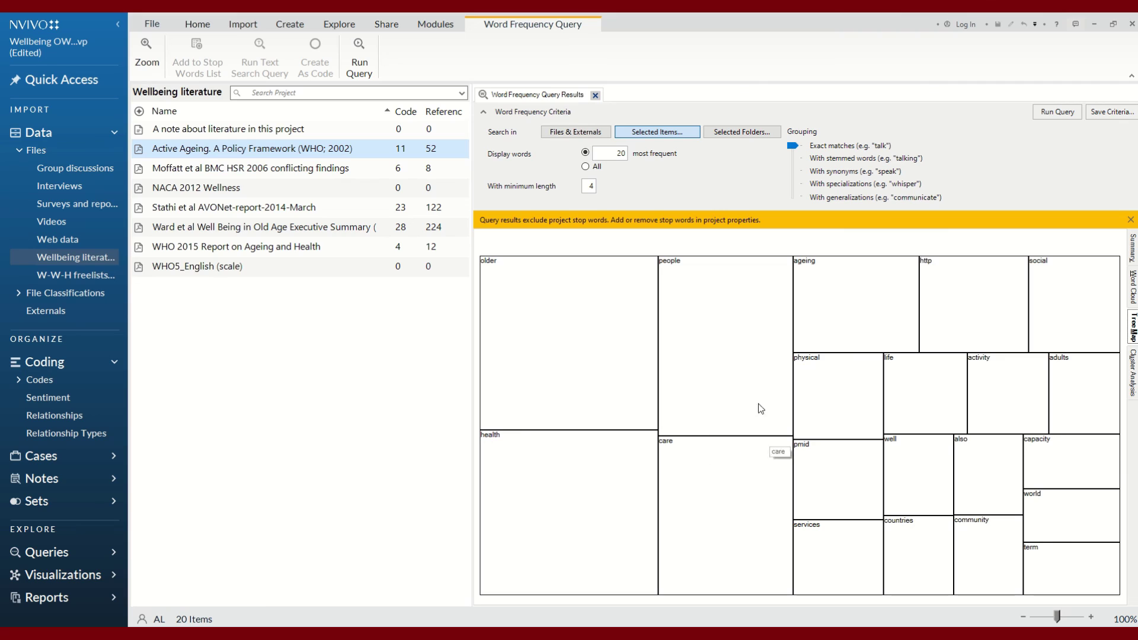
click(575, 343)
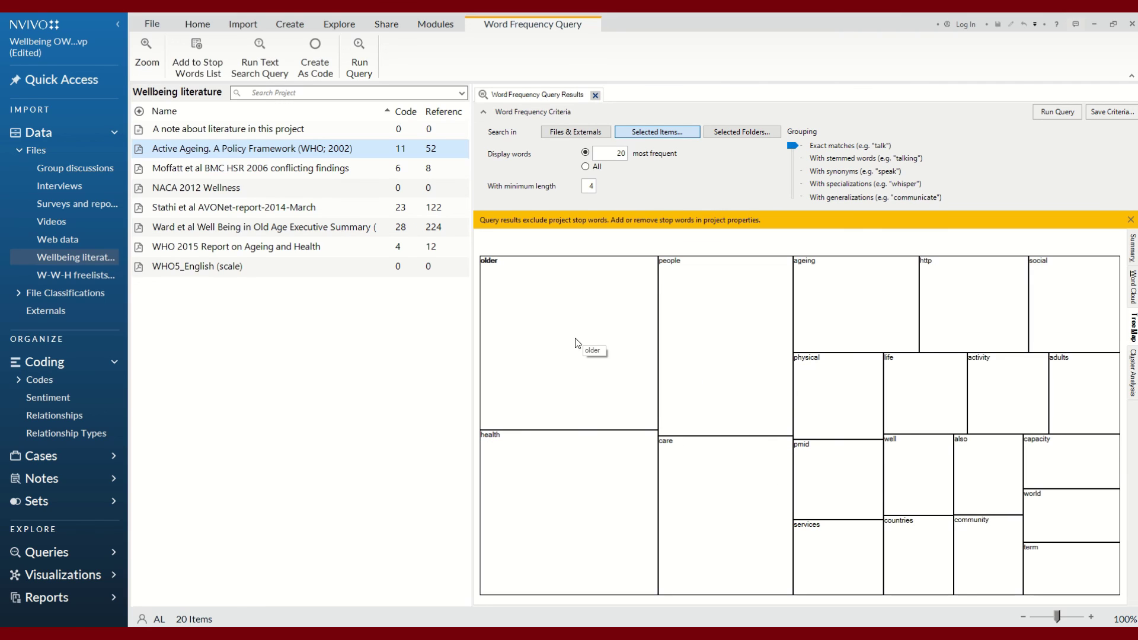
Step: Show the cluster analysis dendrogram and open all references to 'countries'
click(1132, 371)
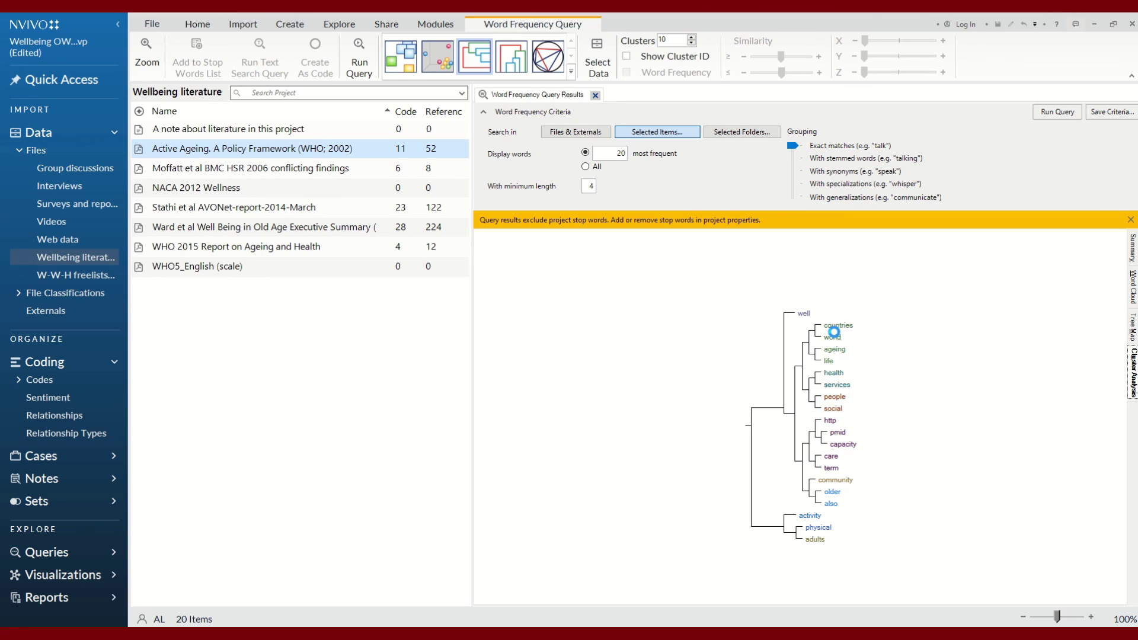
click(835, 349)
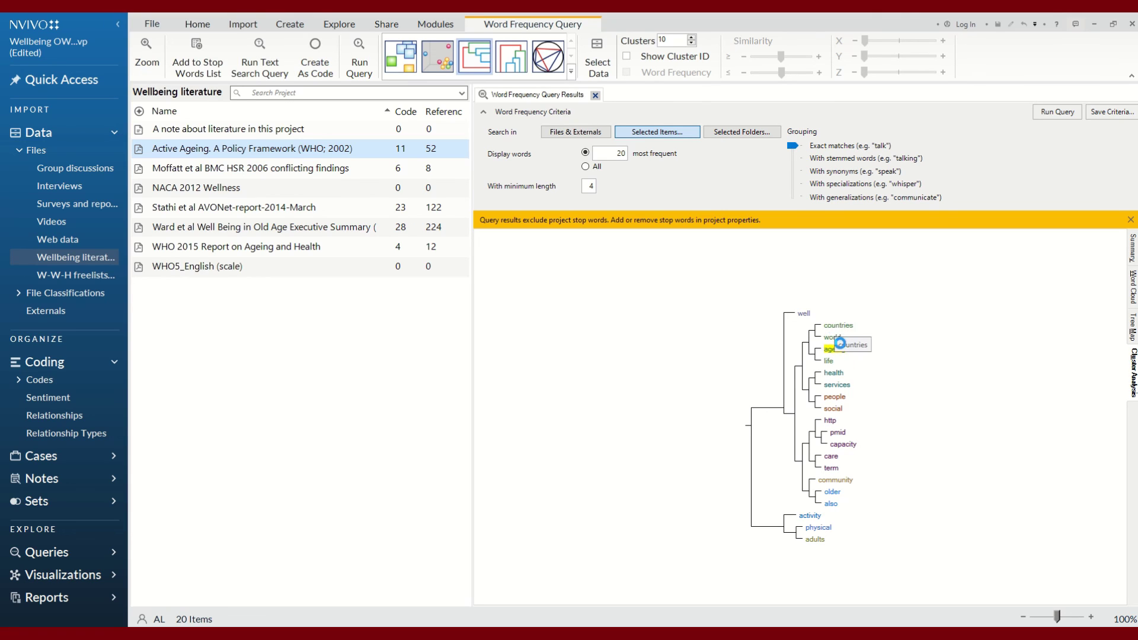
click(834, 326)
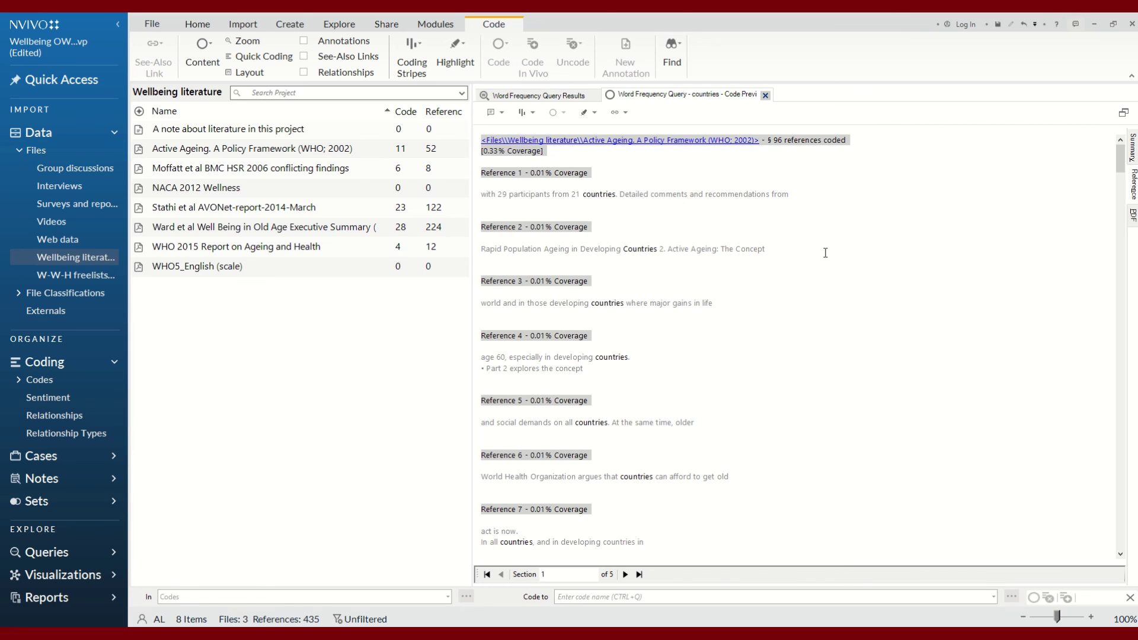
Step: Return the 'countries' preview to its top and bring up the Explore ribbon tools
scroll(825, 253, down, 3)
scroll(788, 354, up, 2)
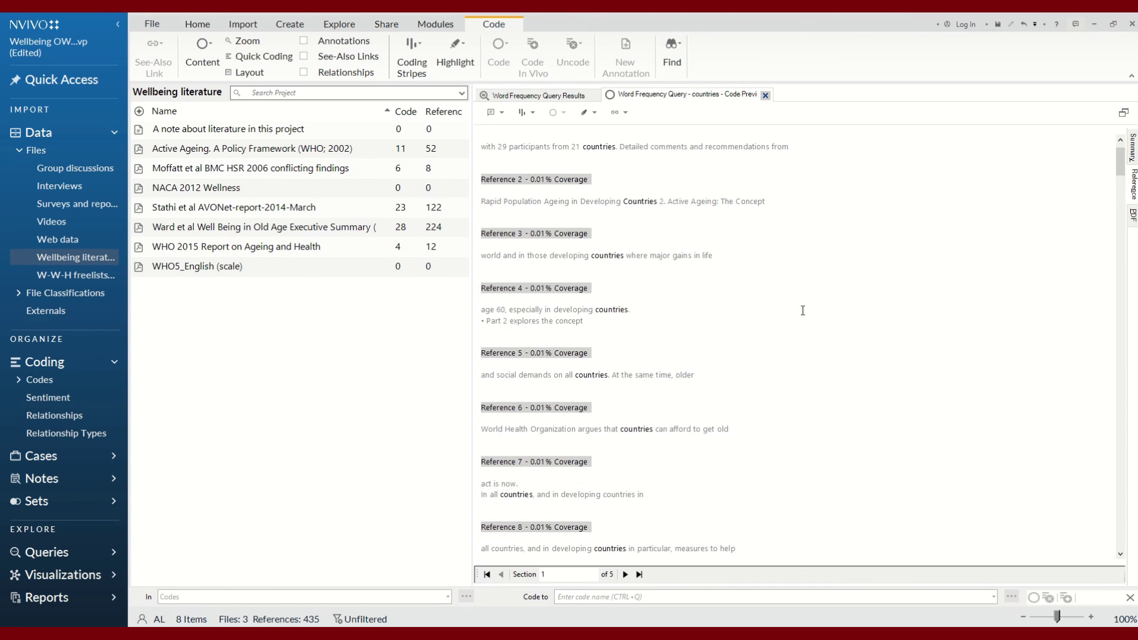
scroll(804, 298, up, 2)
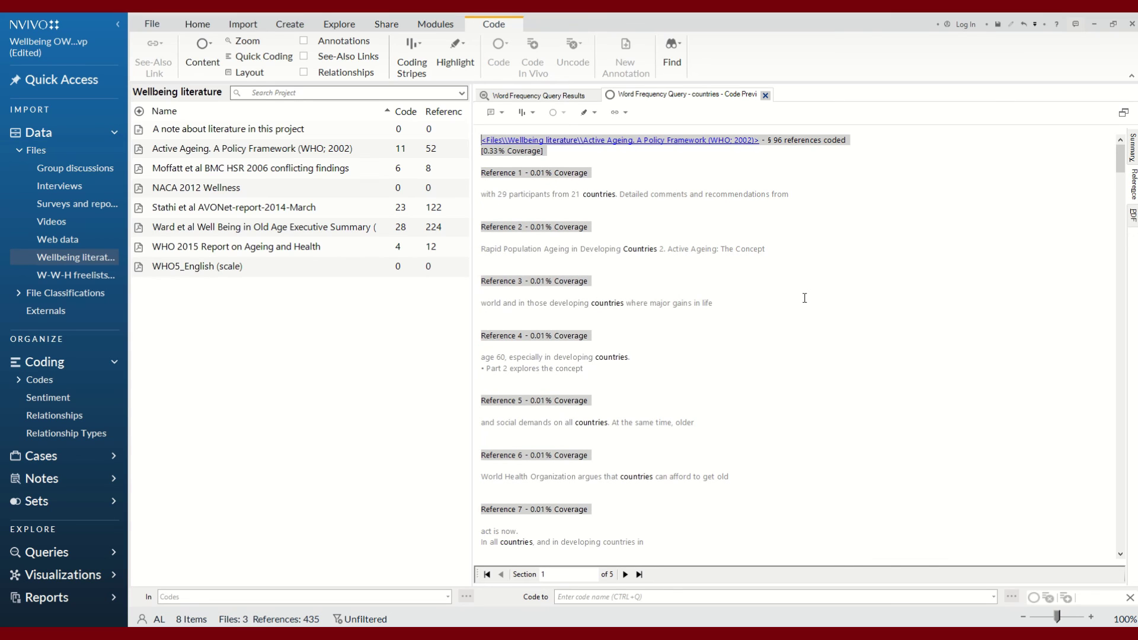
click(340, 26)
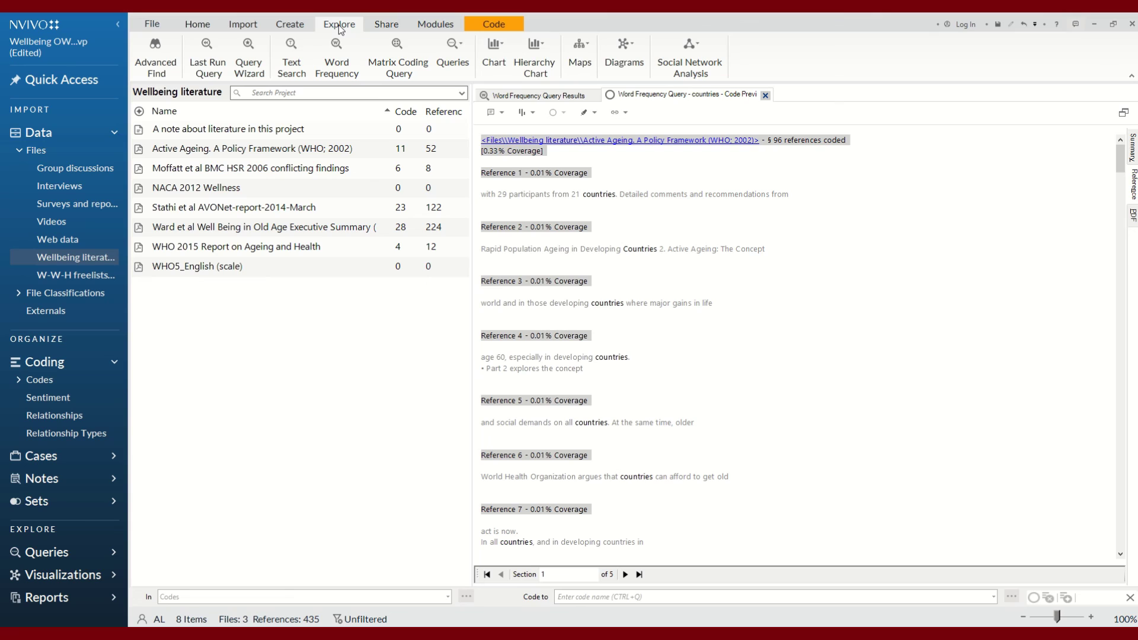
mouse_move(583, 18)
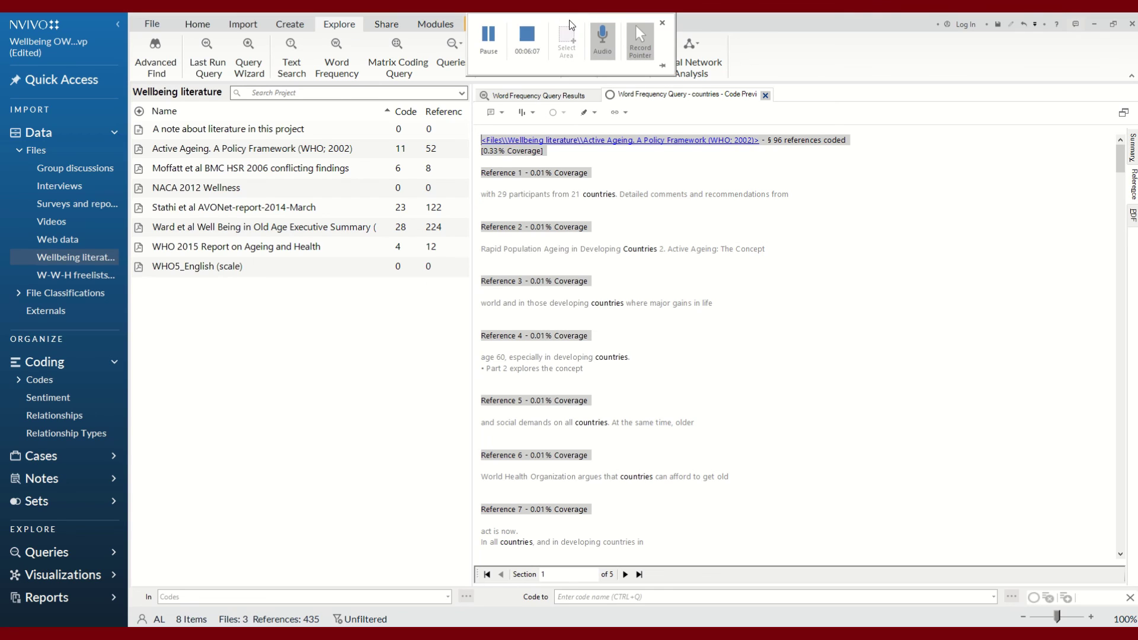